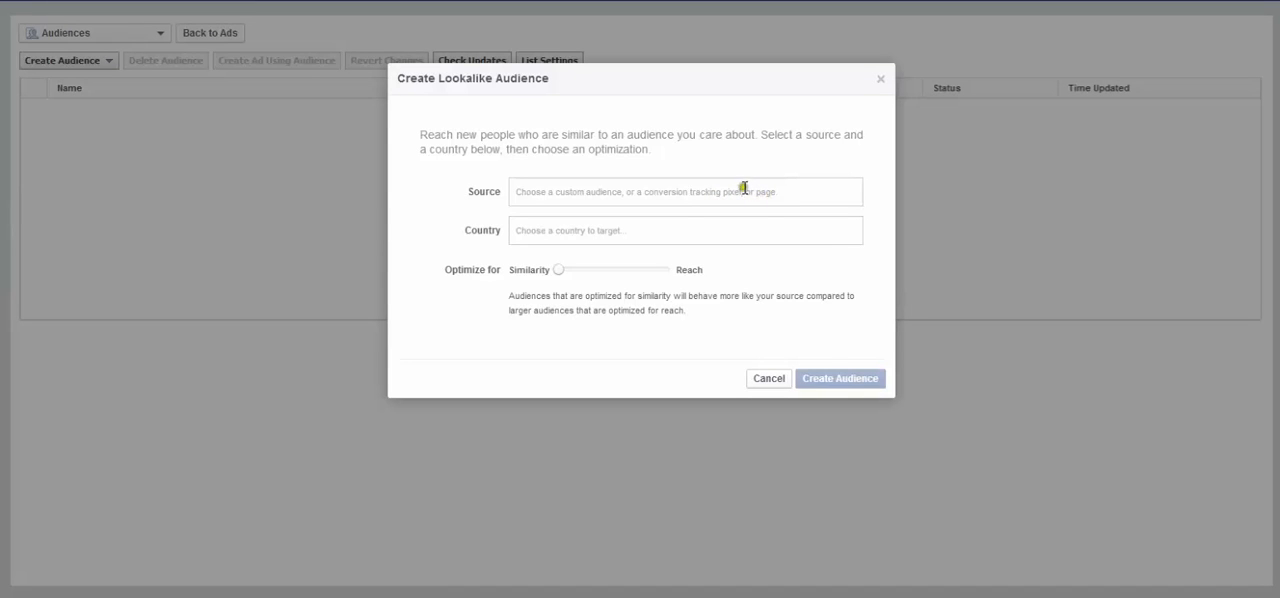
# - Choose the custom audience "Our Contacts (as of _____)" as the source of the lookalike audience
pyautogui.click(745, 190)
pyautogui.click(686, 152)
pyautogui.click(449, 150)
pyautogui.click(541, 190)
pyautogui.scroll(-5, 614, 260)
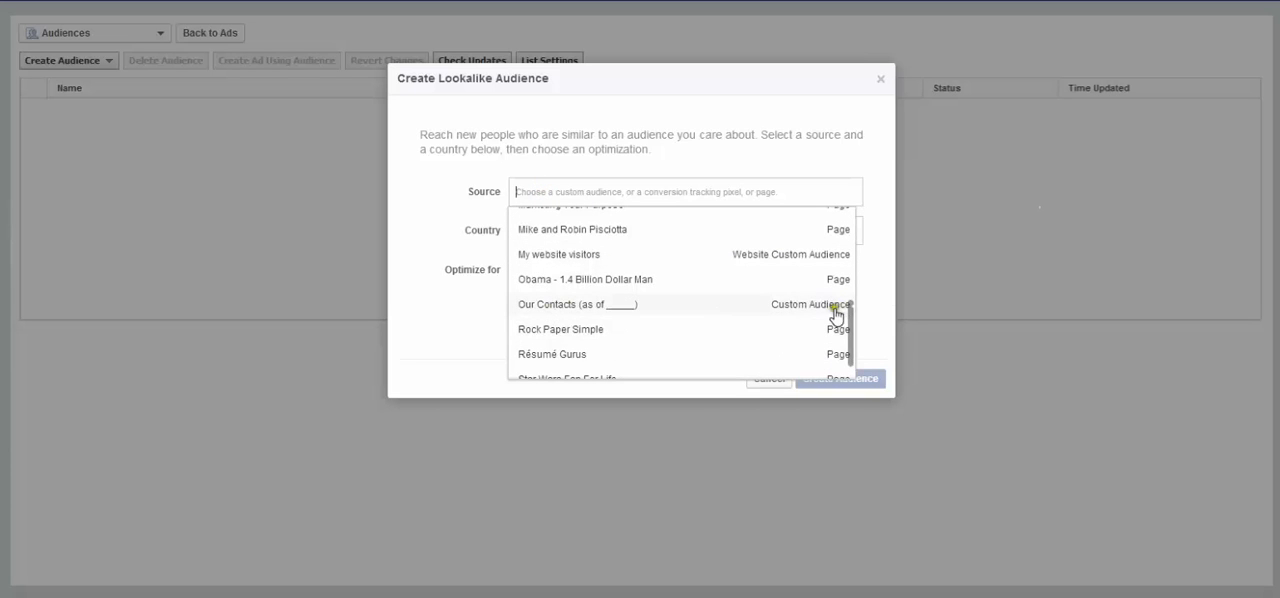
pyautogui.click(560, 304)
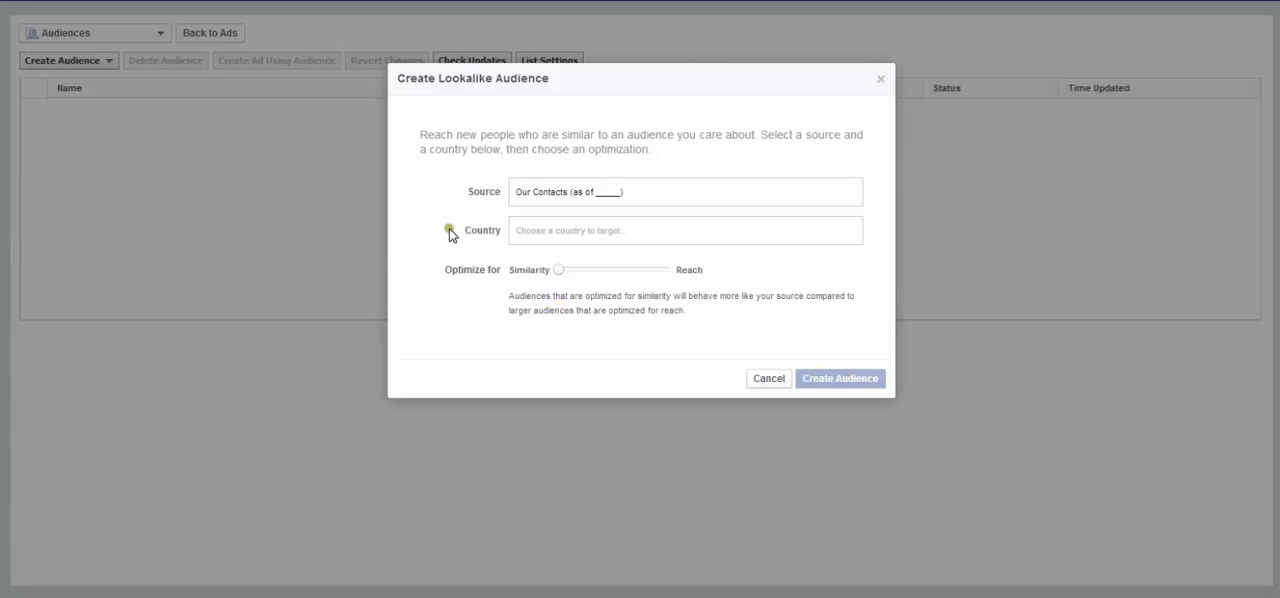
# - Set the lookalike audience's target country to United States (US)
pyautogui.click(545, 230)
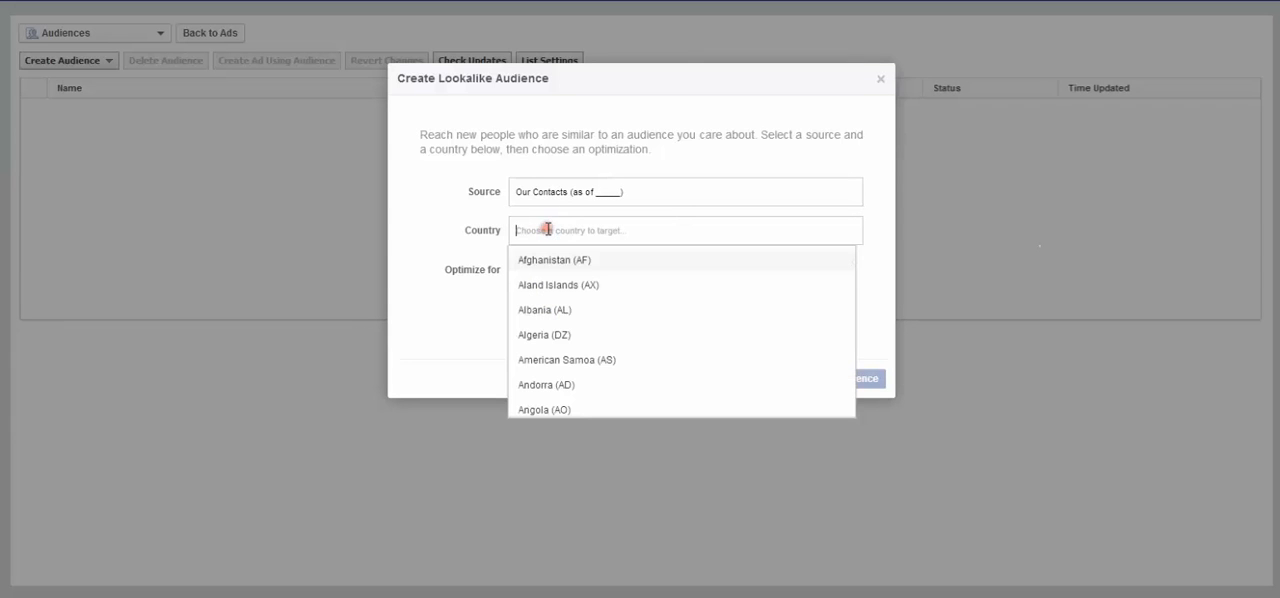
pyautogui.write('un')
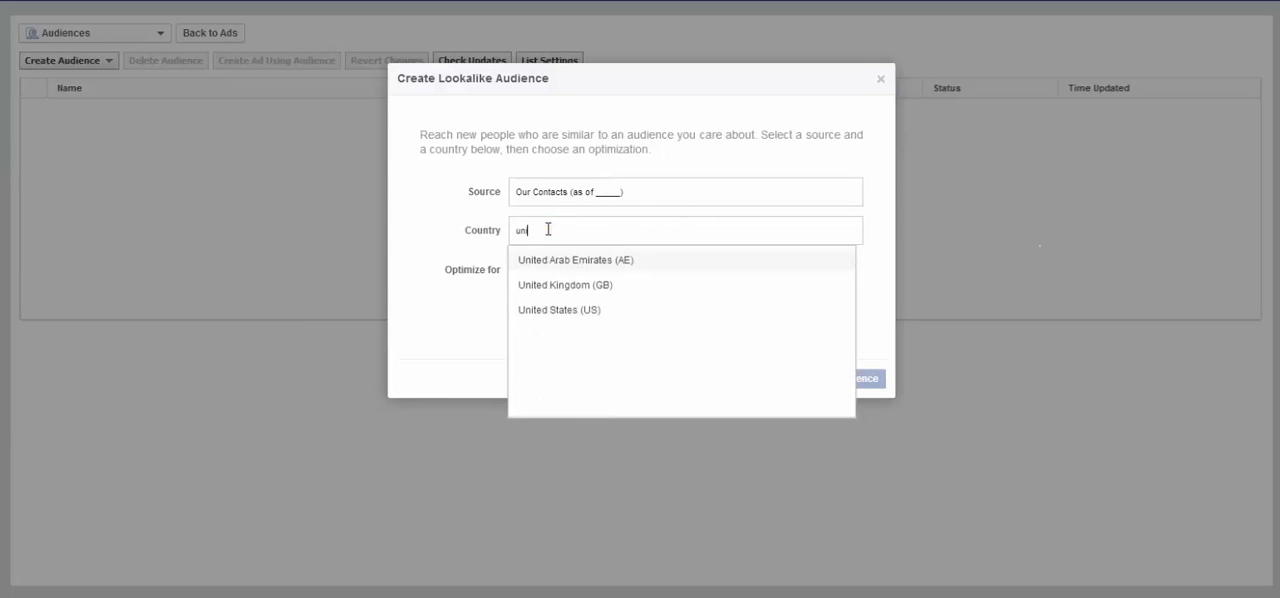
pyautogui.click(545, 309)
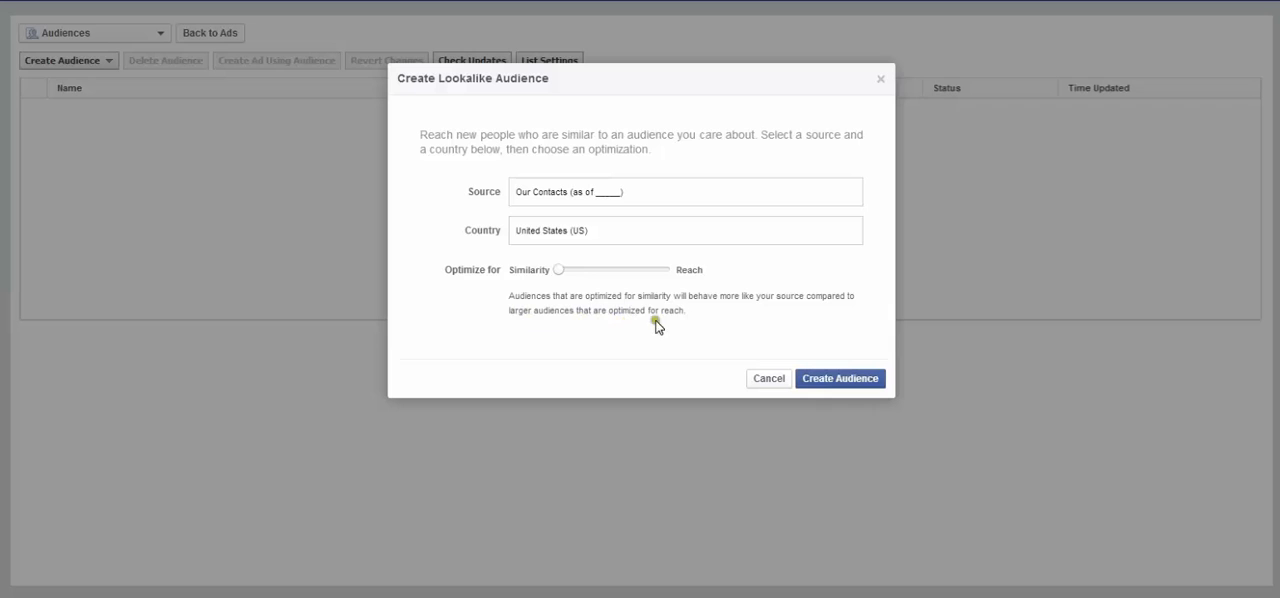
# - Optimize the lookalike audience for maximum similarity and create it
pyautogui.moveTo(552, 271)
pyautogui.moveTo(552, 271); pyautogui.dragTo(675, 280)
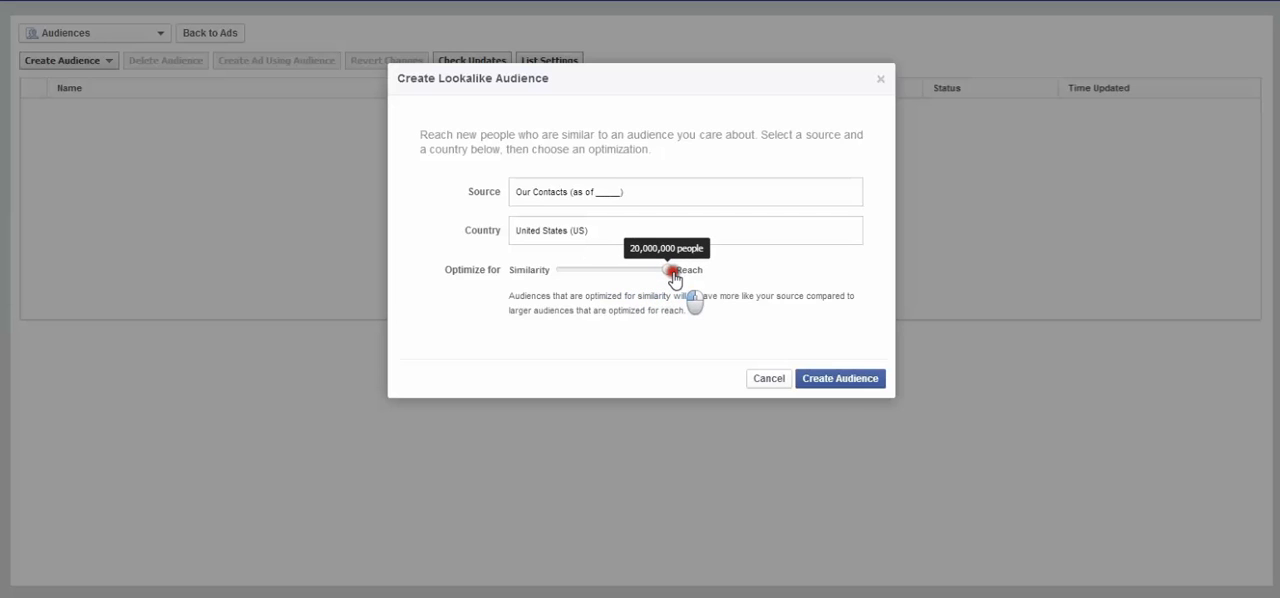
pyautogui.moveTo(675, 279); pyautogui.dragTo(555, 285)
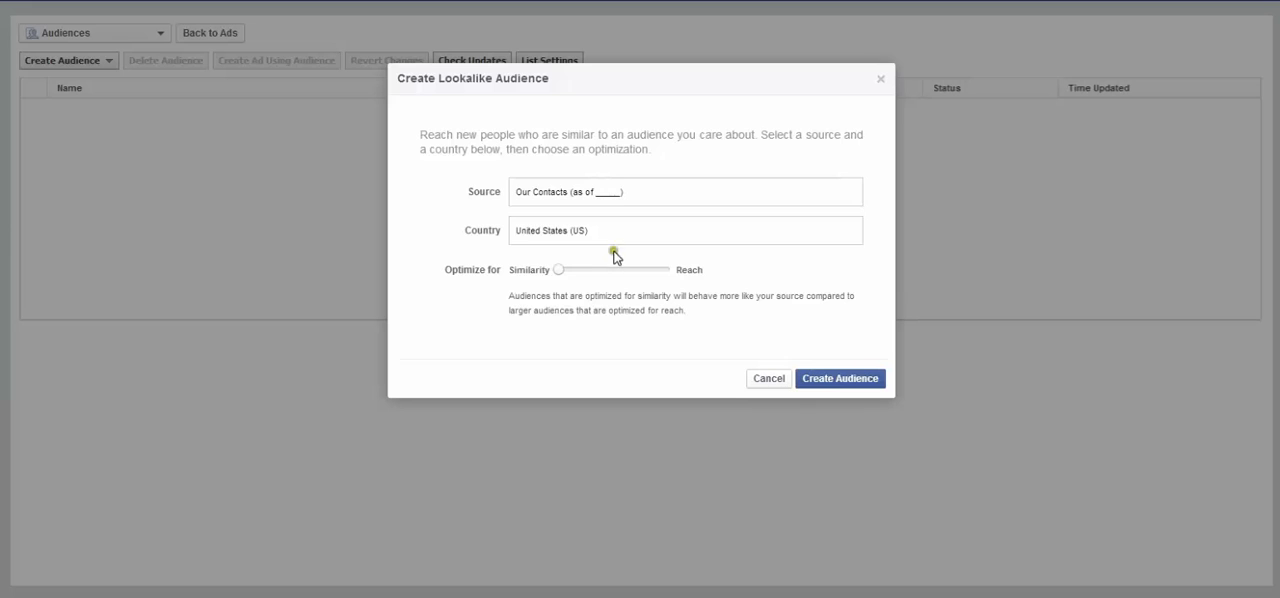
pyautogui.moveTo(560, 269); pyautogui.dragTo(545, 268)
pyautogui.click(561, 273)
pyautogui.click(831, 382)
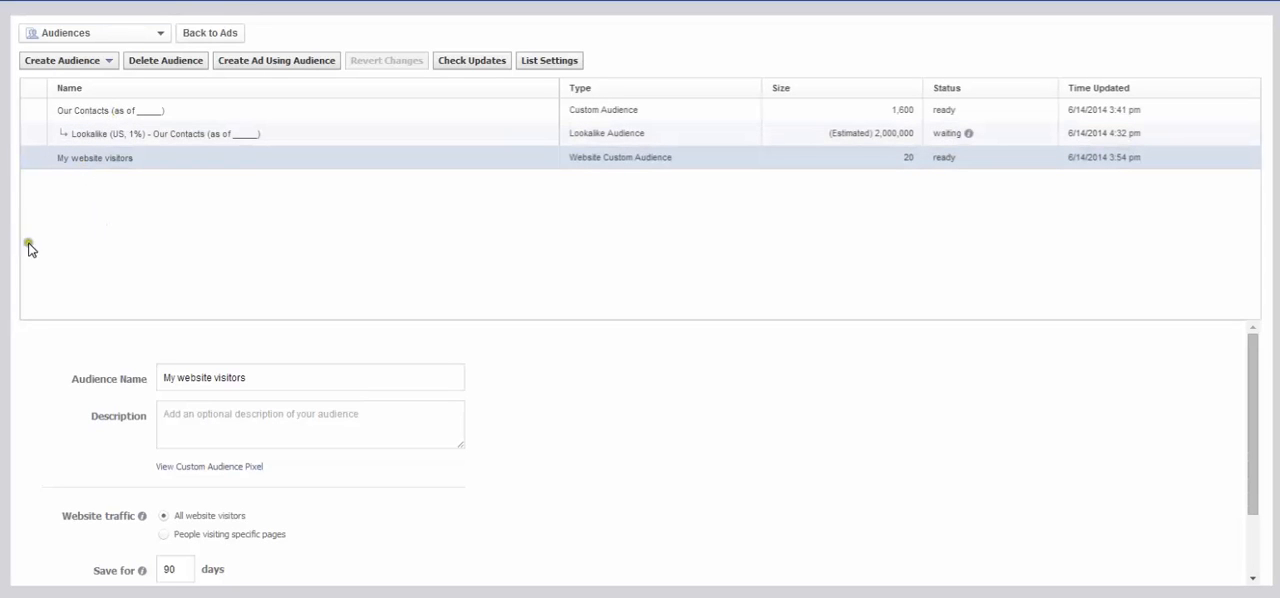
# - Start another lookalike audience with "My website visitors" as the source and United States (US) as the country
pyautogui.click(107, 61)
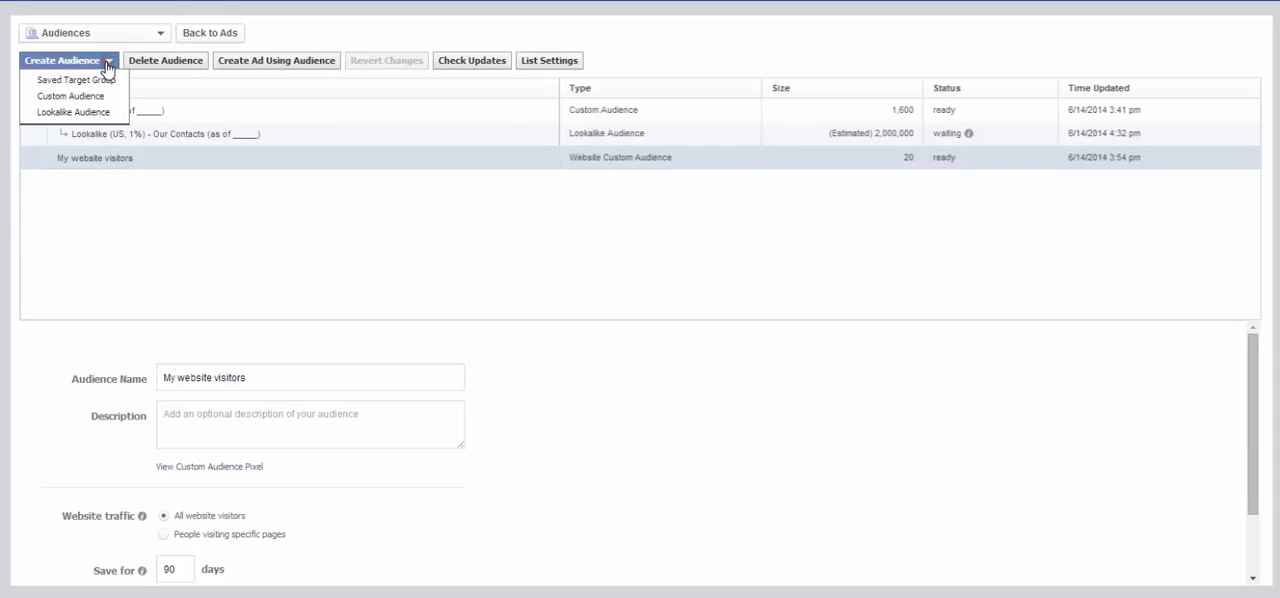
pyautogui.click(100, 112)
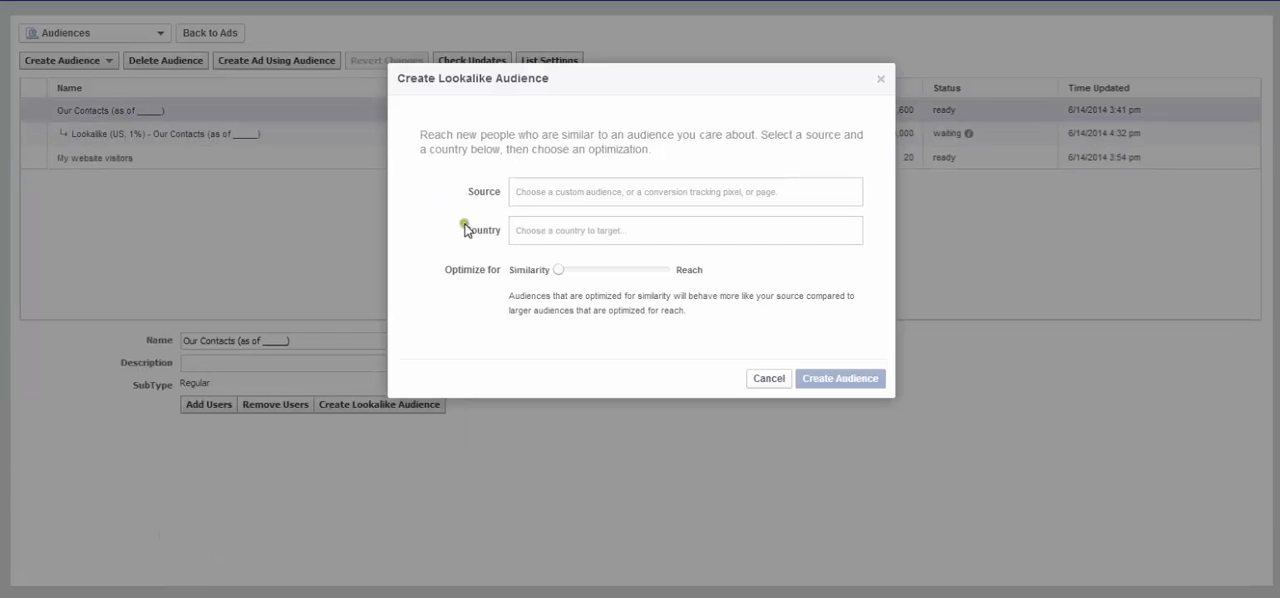
pyautogui.click(595, 191)
pyautogui.scroll(-5, 535, 235)
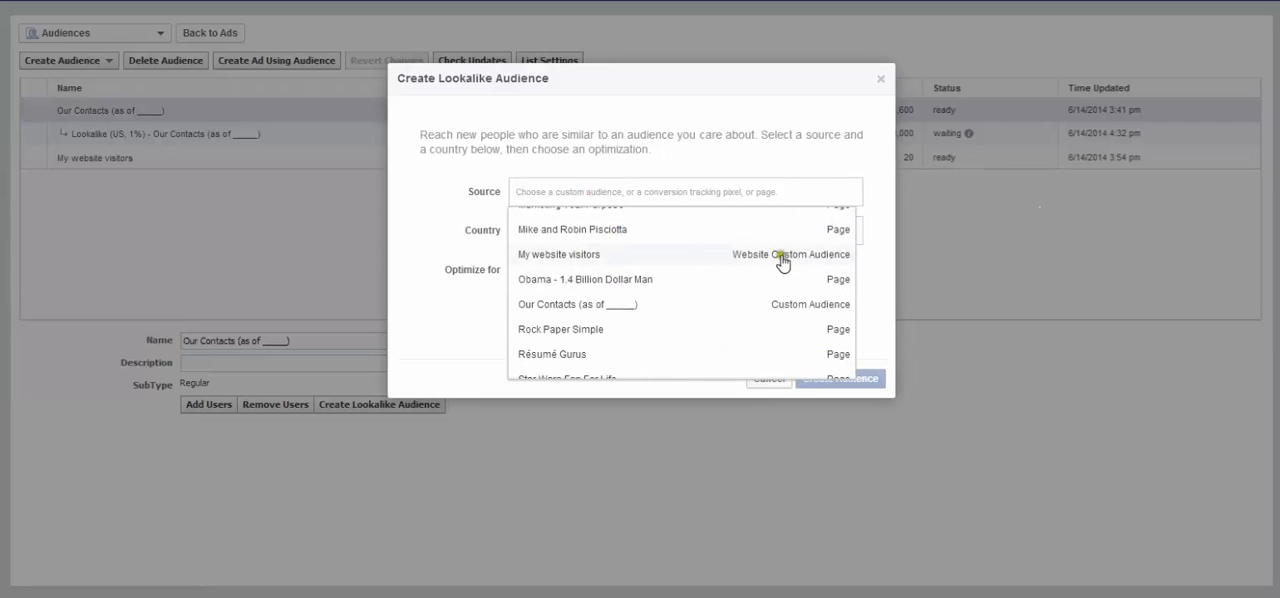
pyautogui.click(740, 254)
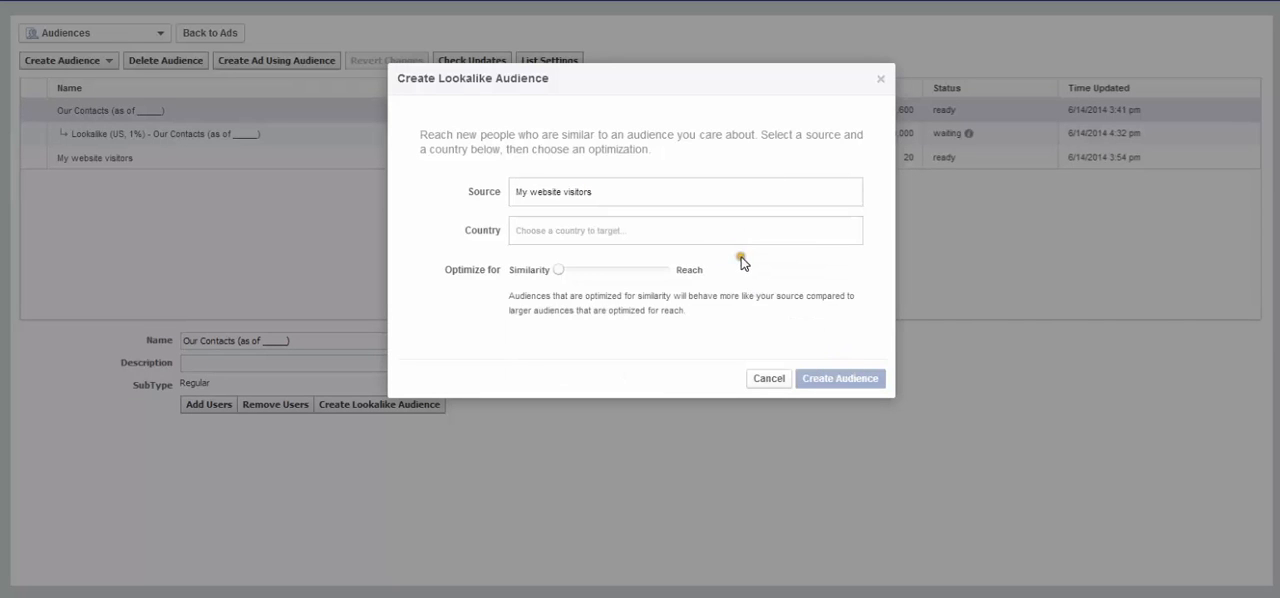
pyautogui.click(525, 230)
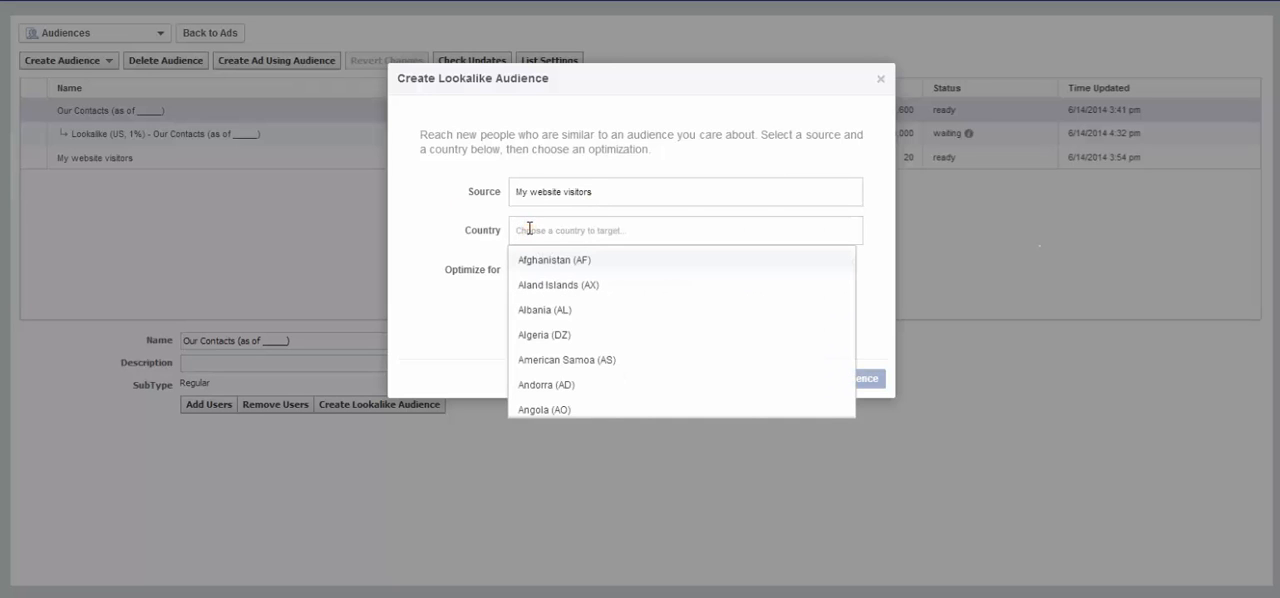
pyautogui.write('Uni')
pyautogui.click(578, 310)
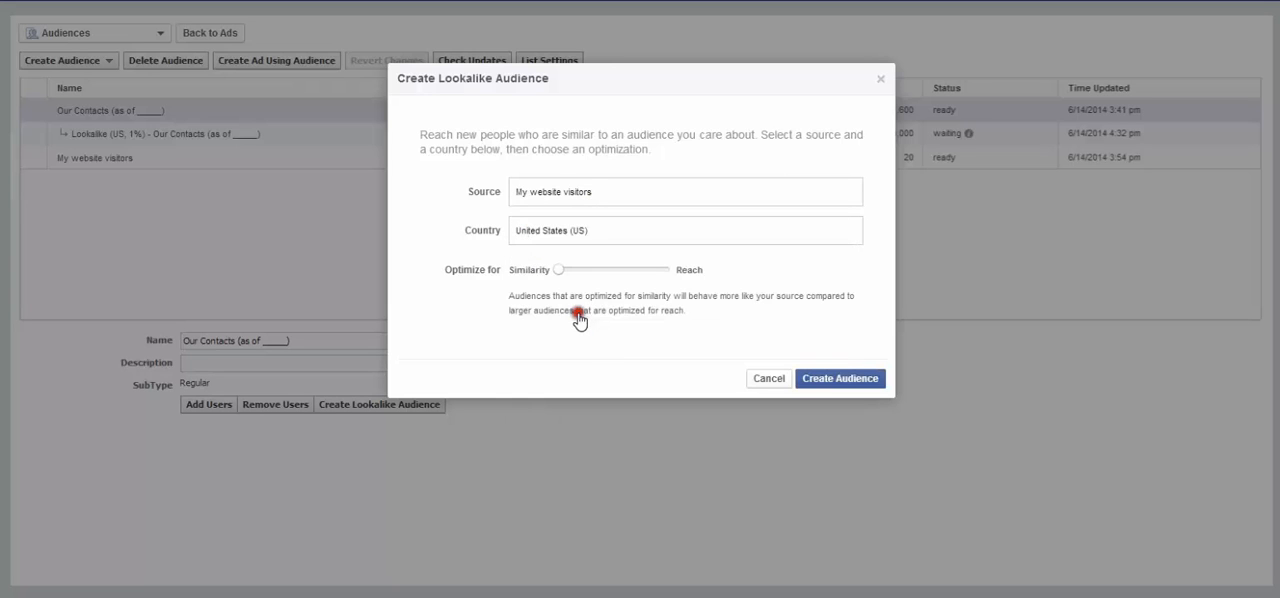
pyautogui.moveTo(560, 275)
pyautogui.click(518, 191)
pyautogui.moveTo(519, 190); pyautogui.dragTo(625, 188)
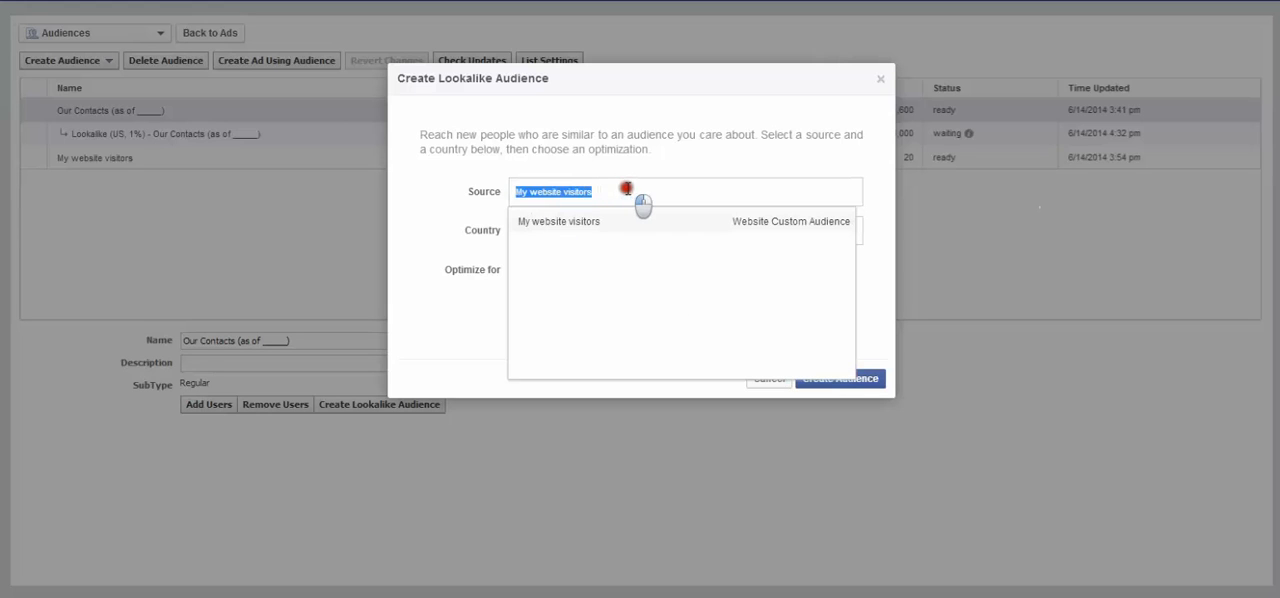
pyautogui.click(466, 338)
pyautogui.click(467, 340)
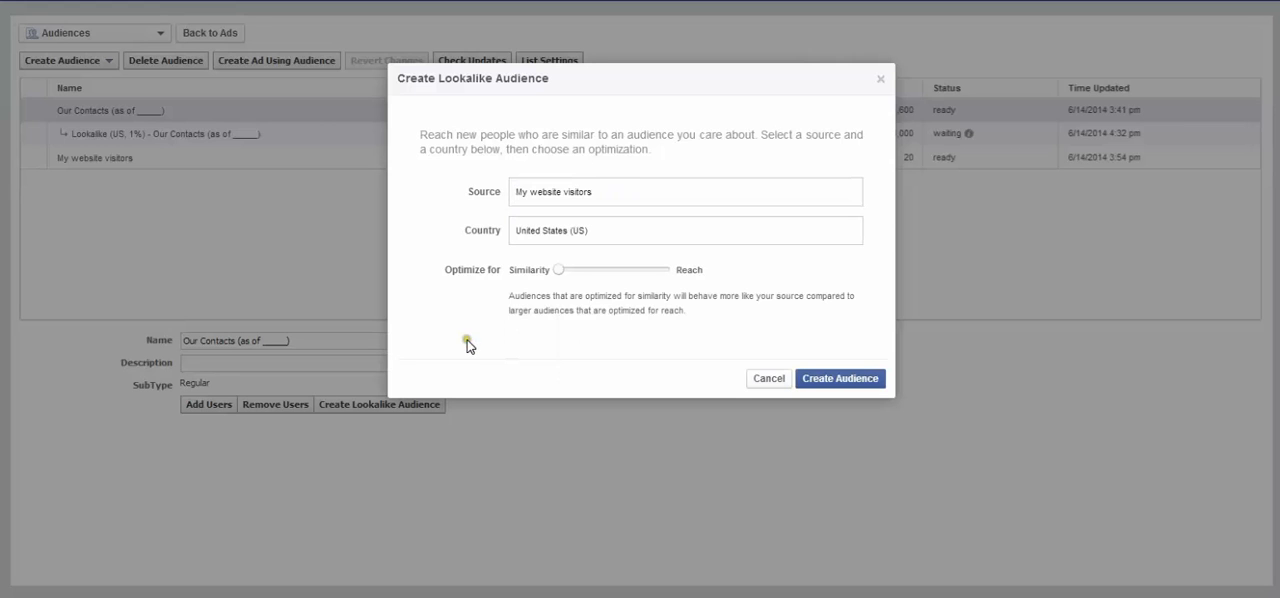
pyautogui.click(458, 344)
# - Try to create the lookalike audience from "My website visitors" and cancel the dialog
pyautogui.click(843, 381)
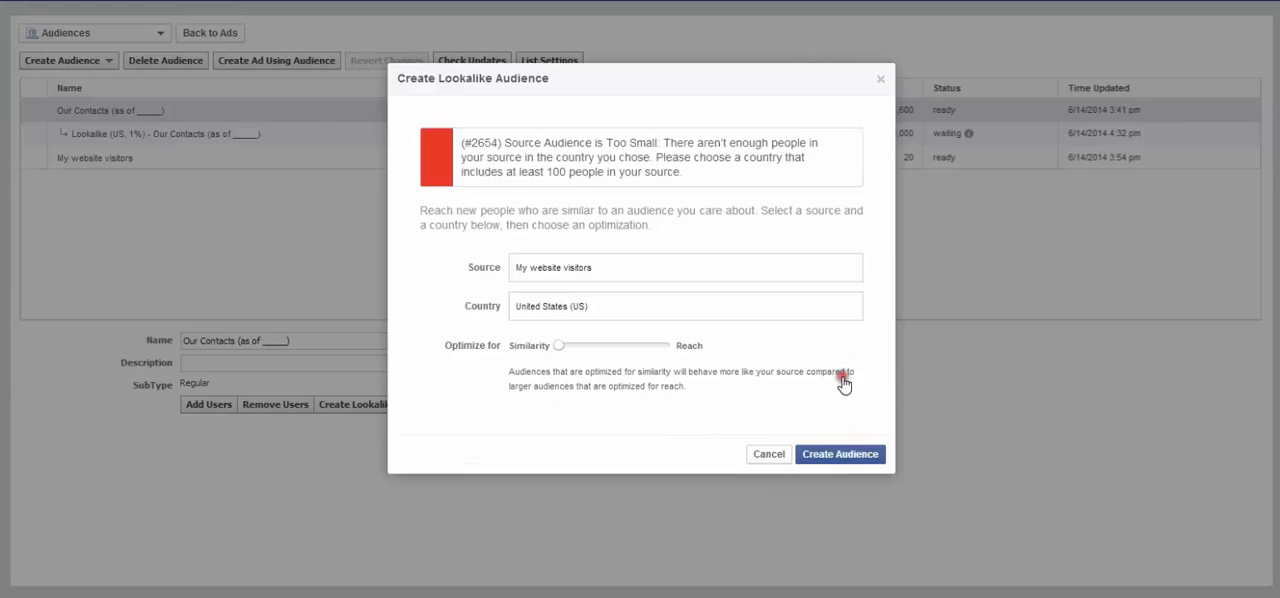
pyautogui.click(534, 385)
pyautogui.moveTo(544, 173); pyautogui.dragTo(566, 174)
pyautogui.click(521, 162)
pyautogui.click(768, 454)
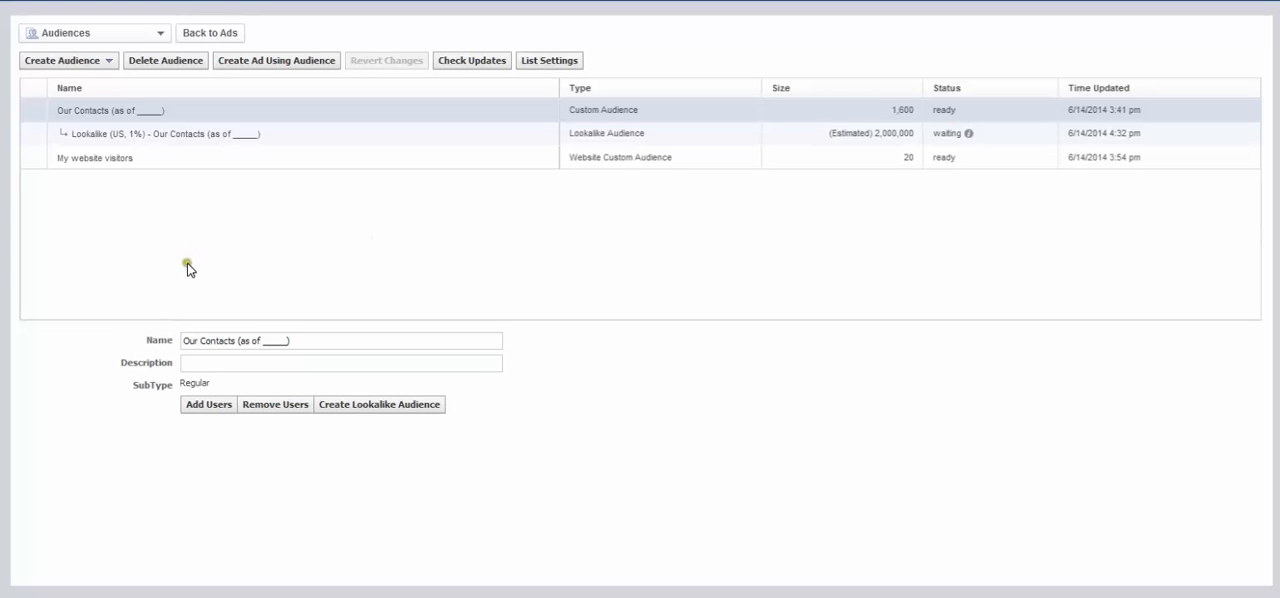
# - Start a new lookalike audience with the Marketing Your Purpose page as the source and United States (US) as the country
pyautogui.click(108, 63)
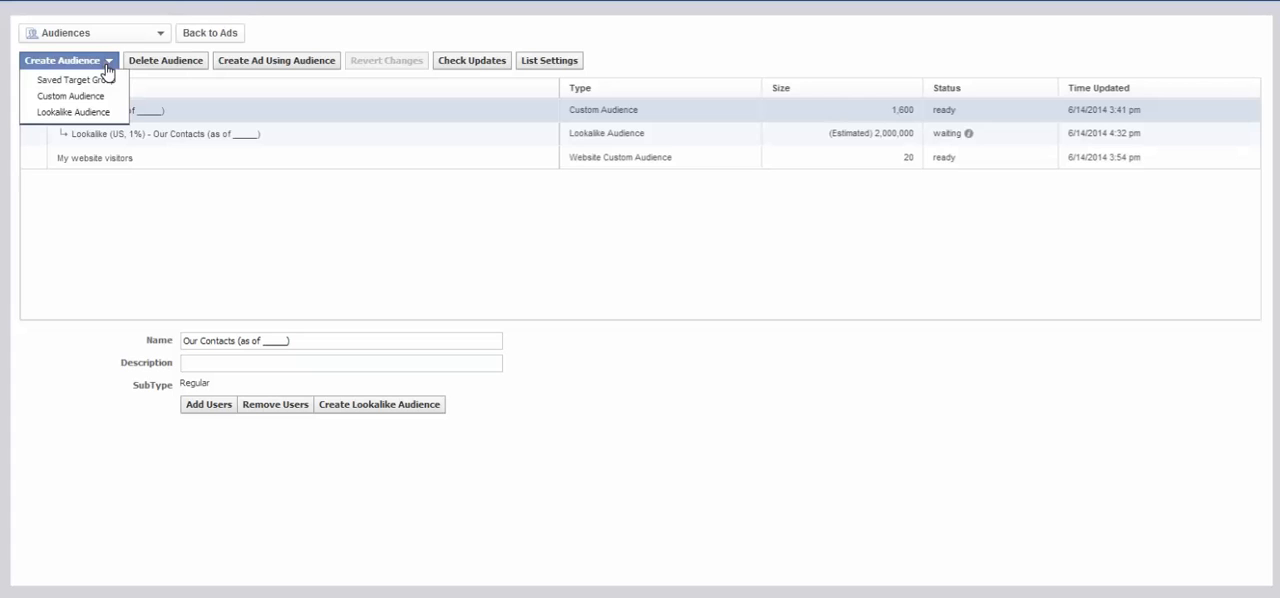
pyautogui.click(58, 114)
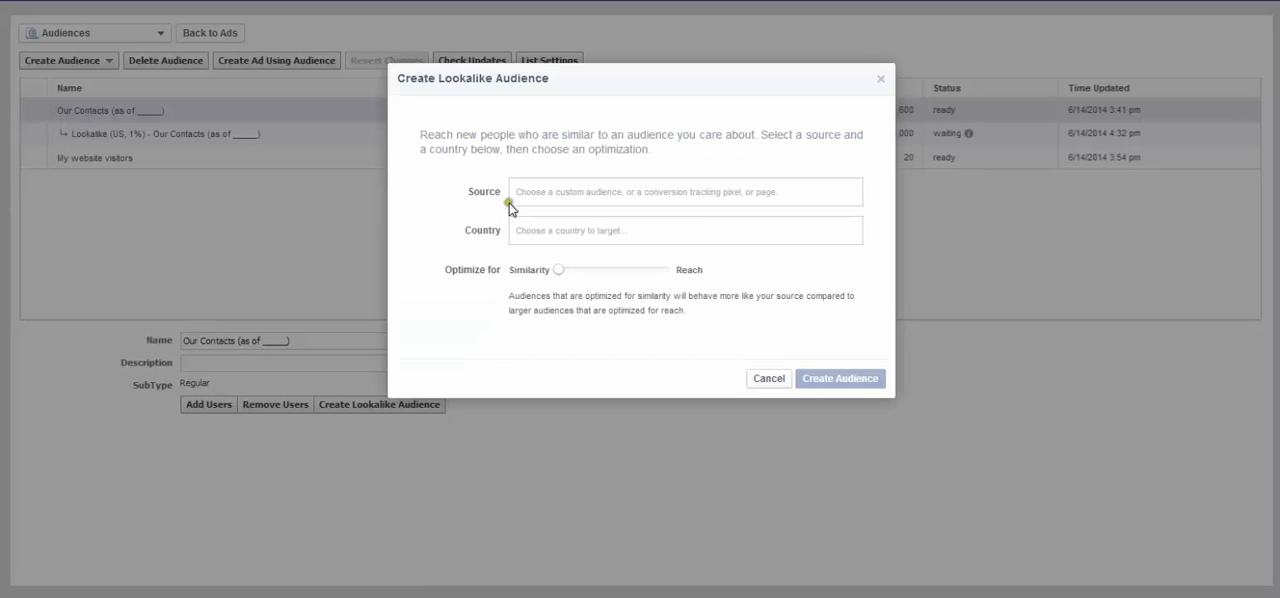
pyautogui.click(591, 191)
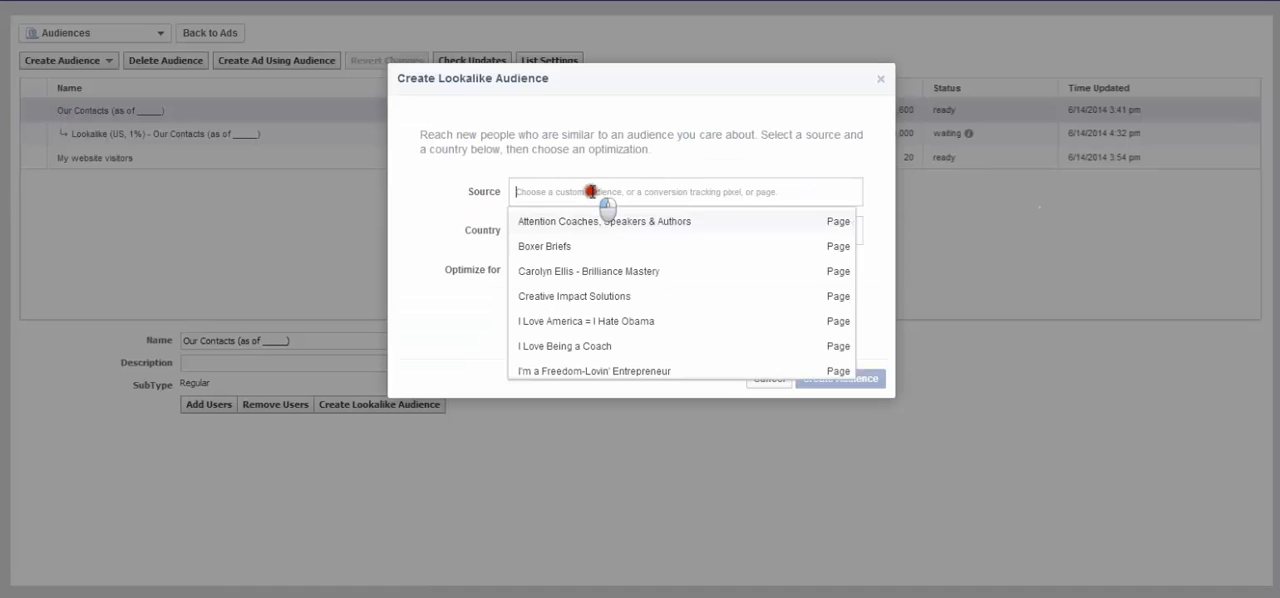
pyautogui.scroll(-5, 625, 265)
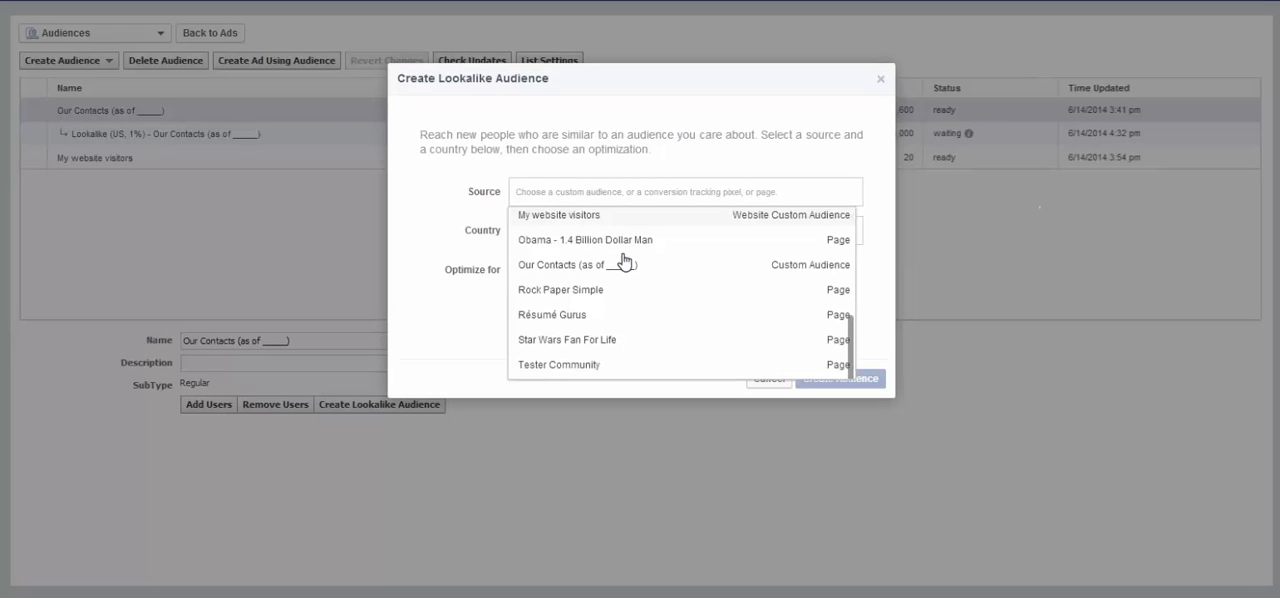
pyautogui.scroll(2, 603, 345)
pyautogui.scroll(2, 594, 340)
pyautogui.scroll(2, 591, 318)
pyautogui.scroll(-3, 608, 236)
pyautogui.scroll(-3, 605, 240)
pyautogui.scroll(-2, 558, 248)
pyautogui.scroll(1, 558, 248)
pyautogui.click(553, 248)
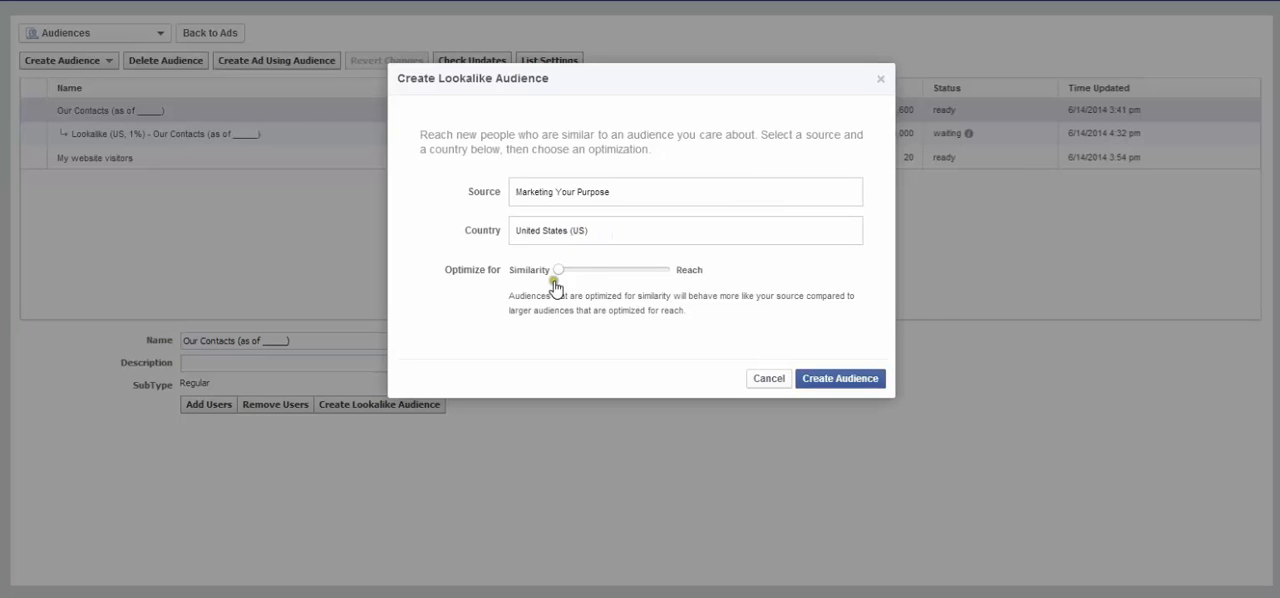
# - Optimize the Marketing Your Purpose lookalike audience for maximum similarity and create it
pyautogui.click(557, 272)
pyautogui.click(560, 272)
pyautogui.moveTo(560, 272); pyautogui.dragTo(667, 272)
pyautogui.moveTo(560, 276)
pyautogui.click(838, 378)
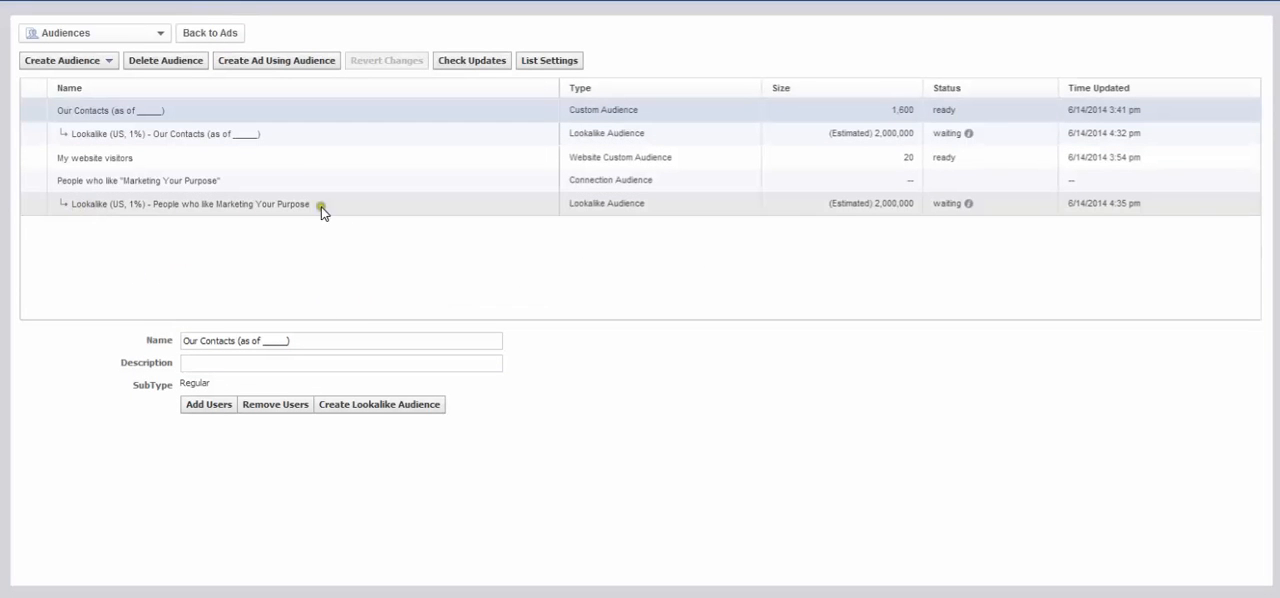
pyautogui.moveTo(971, 213)
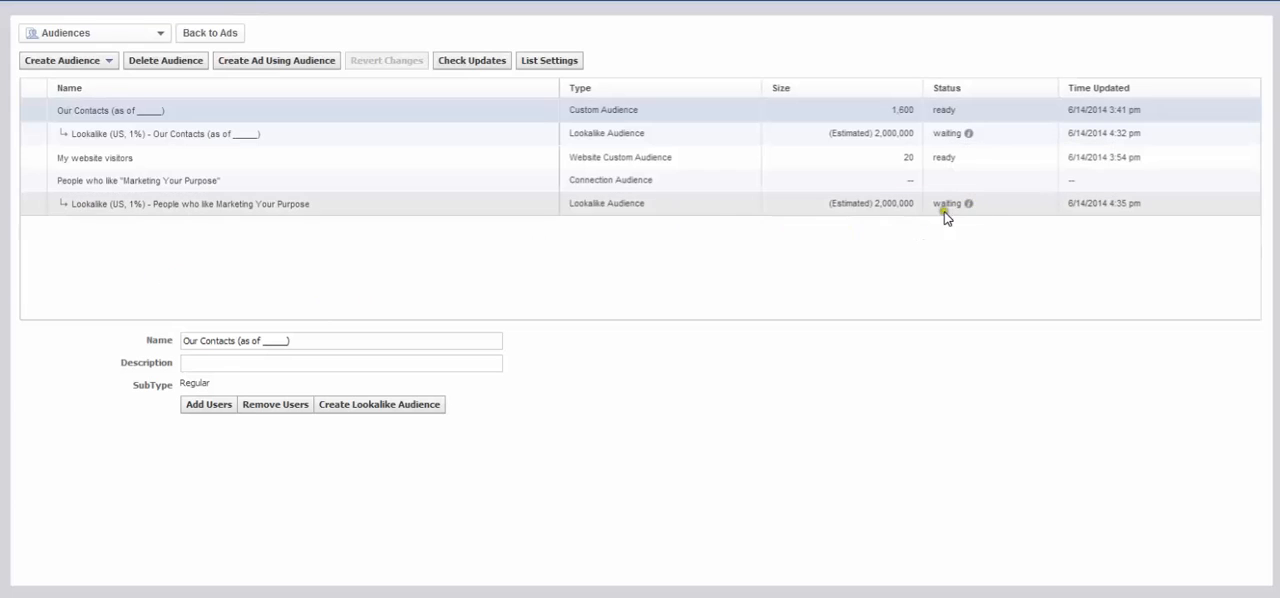